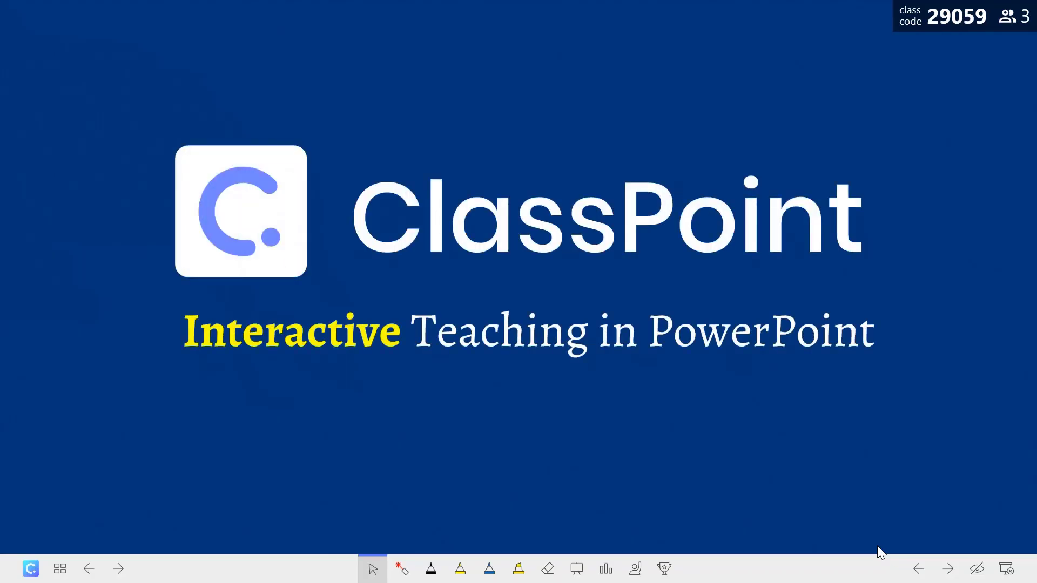
Advance through the trainer intro, QUICK POLL title and question slides to the smartphone choice slide.
key("Right")
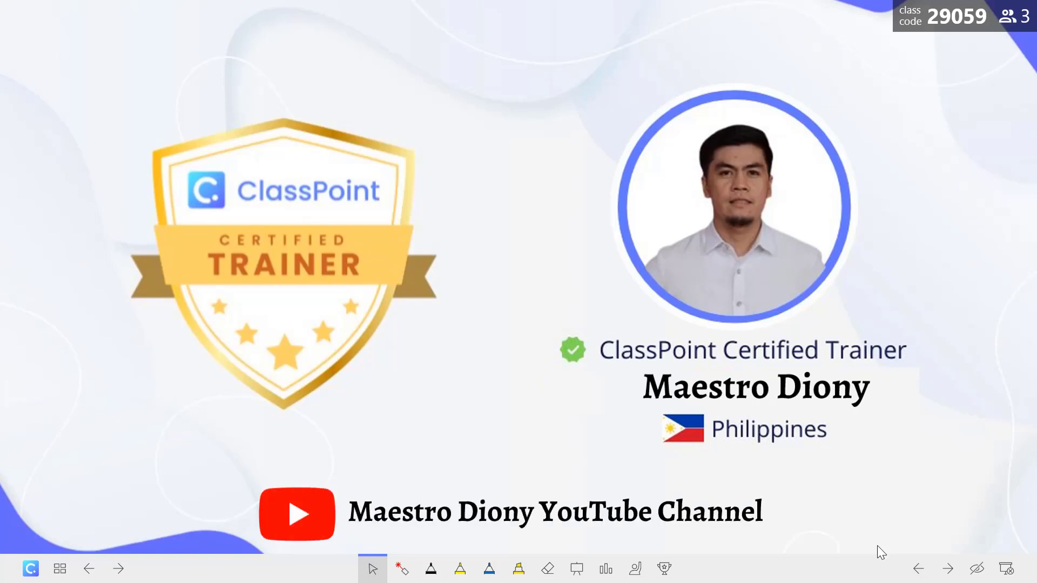
key("Right")
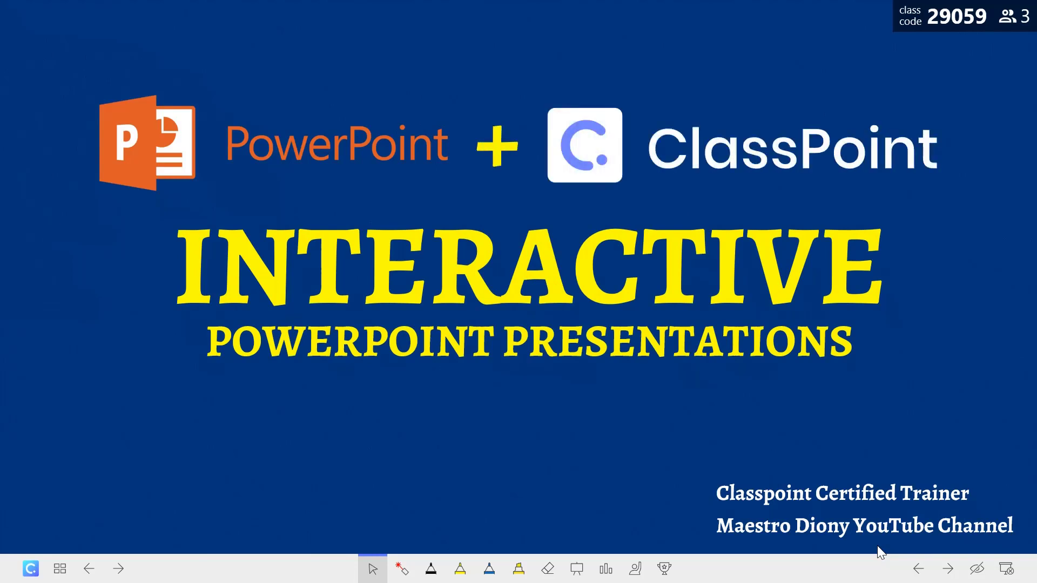
key("Right")
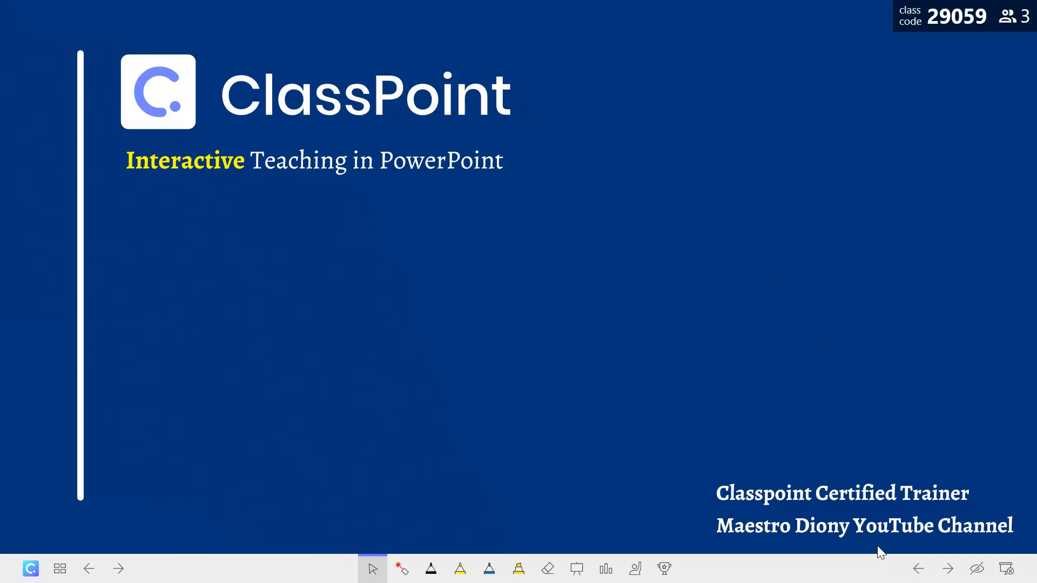
key("Right")
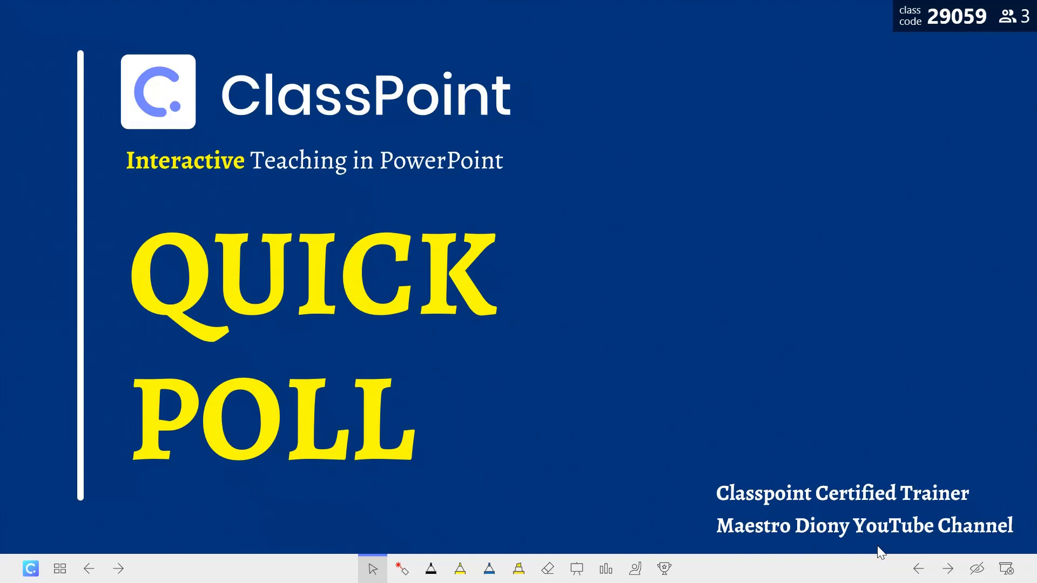
key("Right")
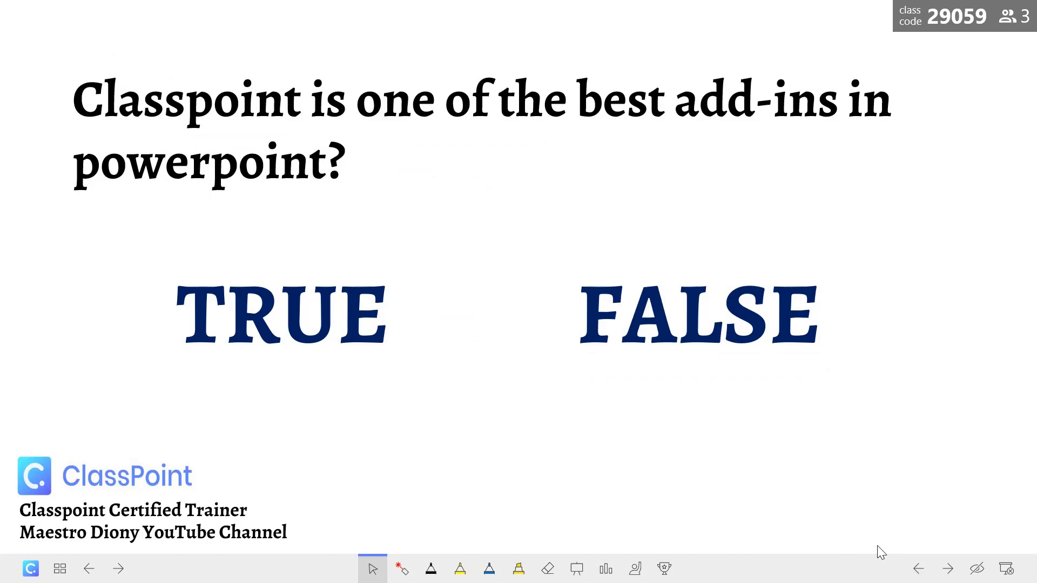
key("Right")
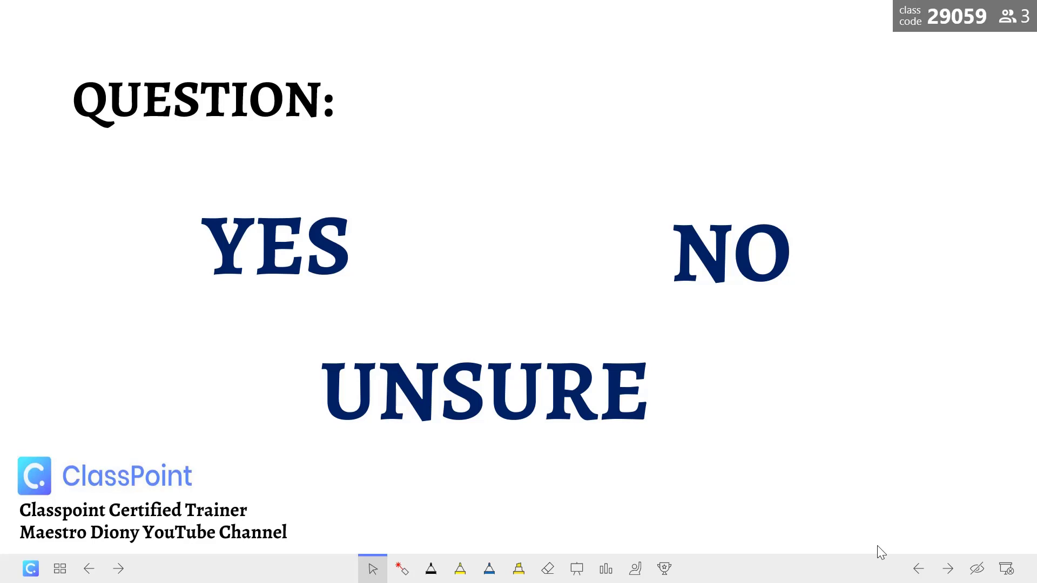
key("Right")
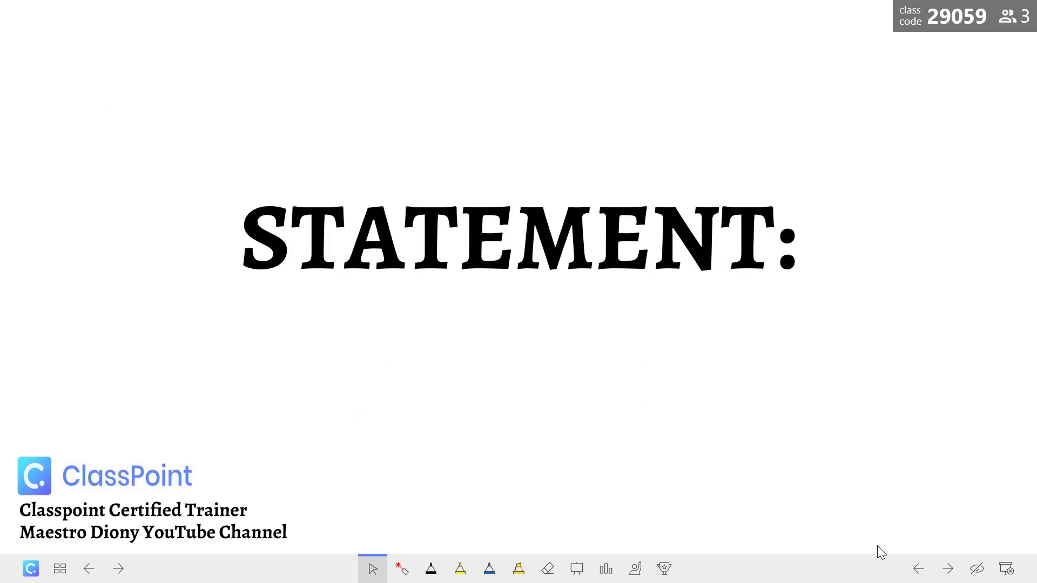
key("Right")
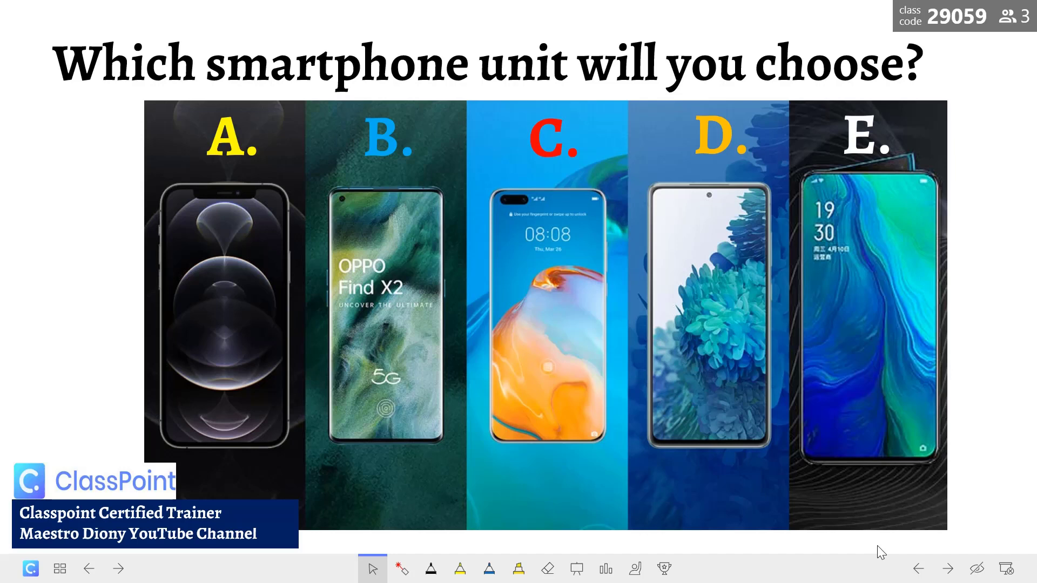
Exit the show, select slide 5 (the True/False question) and restart the slideshow from it.
key("Escape")
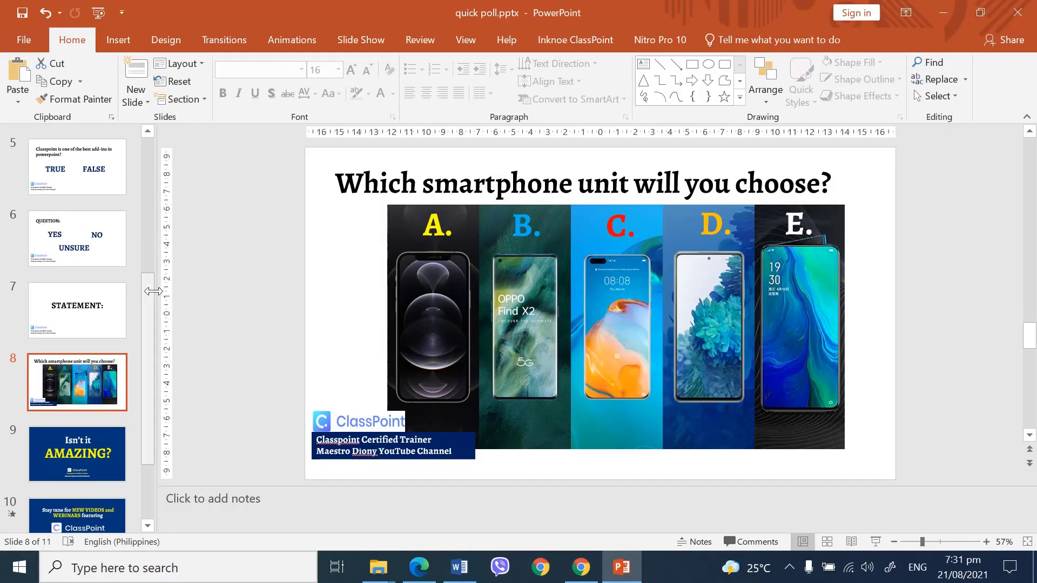
left_click_drag(151, 291, 149, 241)
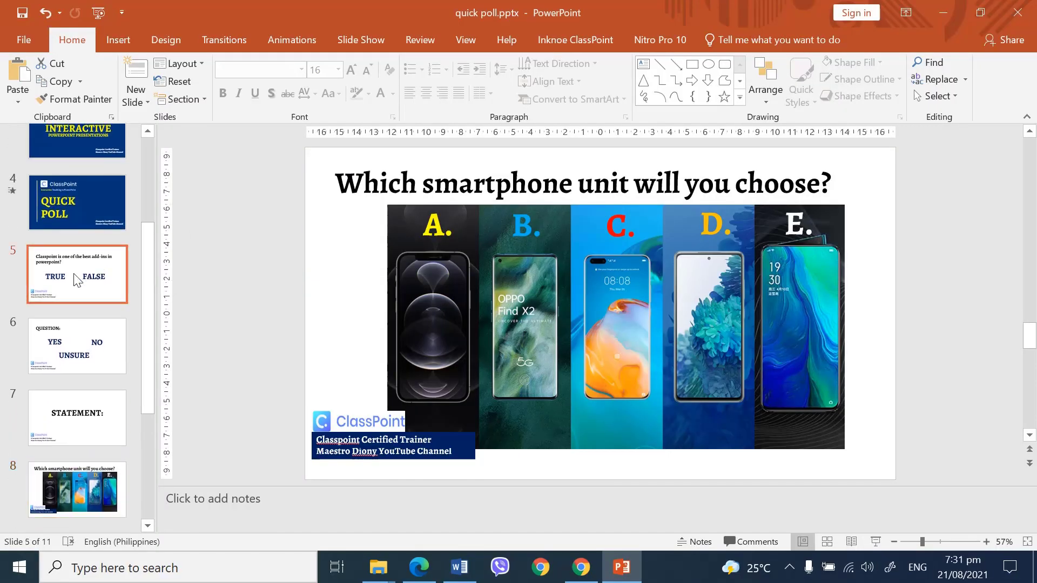
left_click(76, 276)
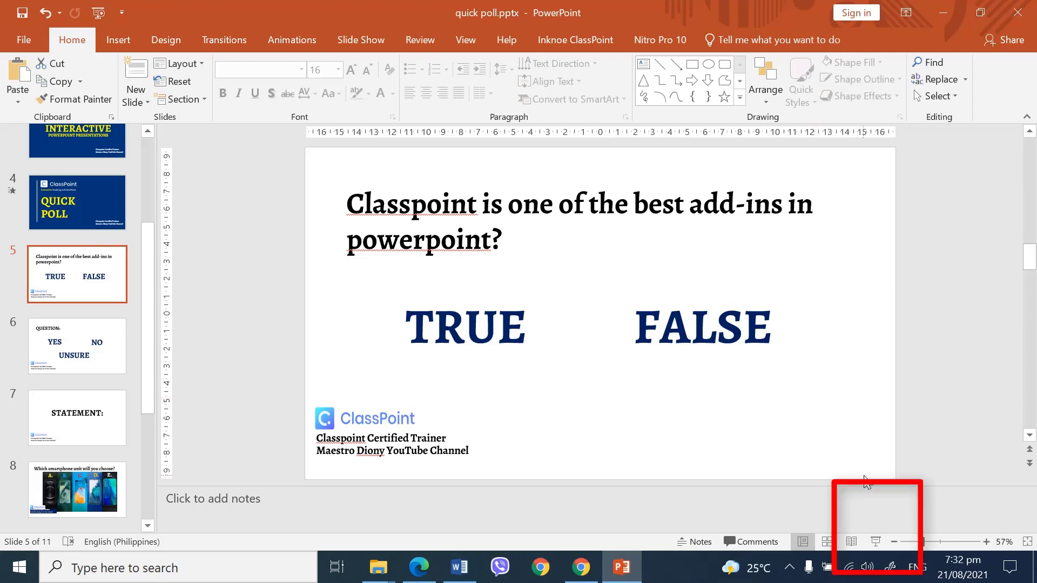
left_click(875, 542)
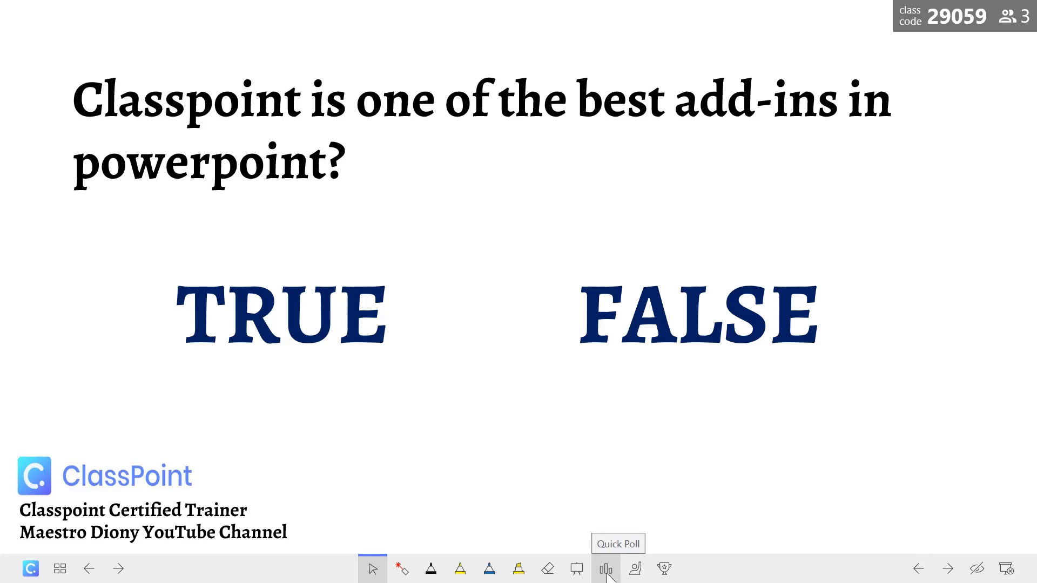
Run a True/False quick poll with the class code shown, closing it after three True votes.
left_click(607, 573)
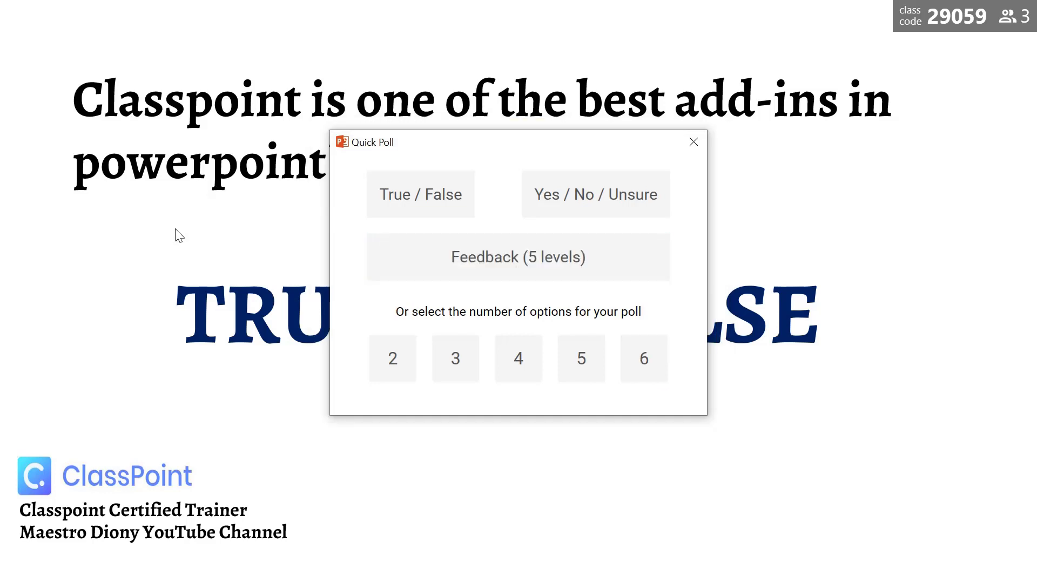
left_click(439, 215)
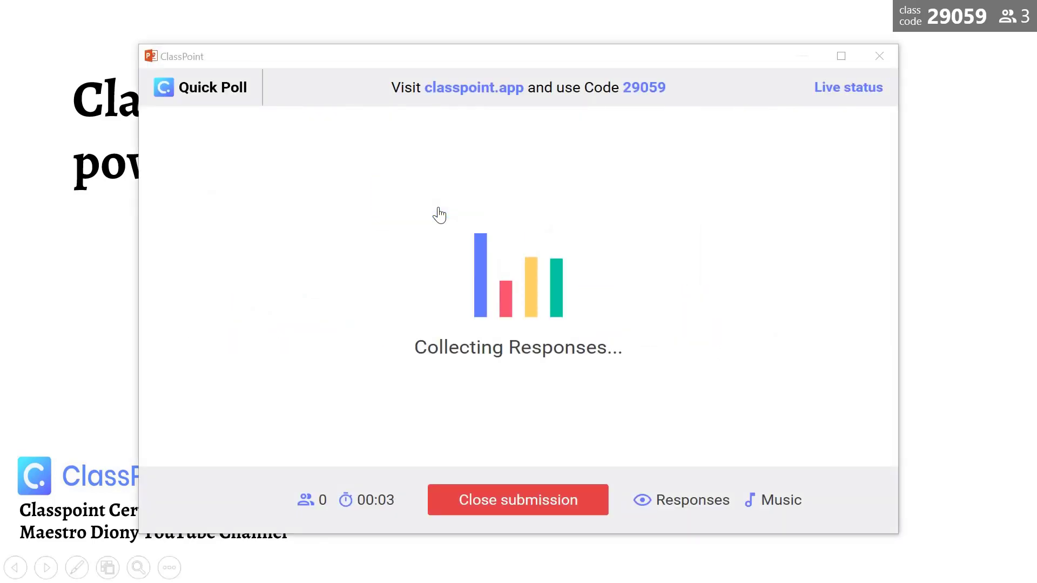
left_click(952, 21)
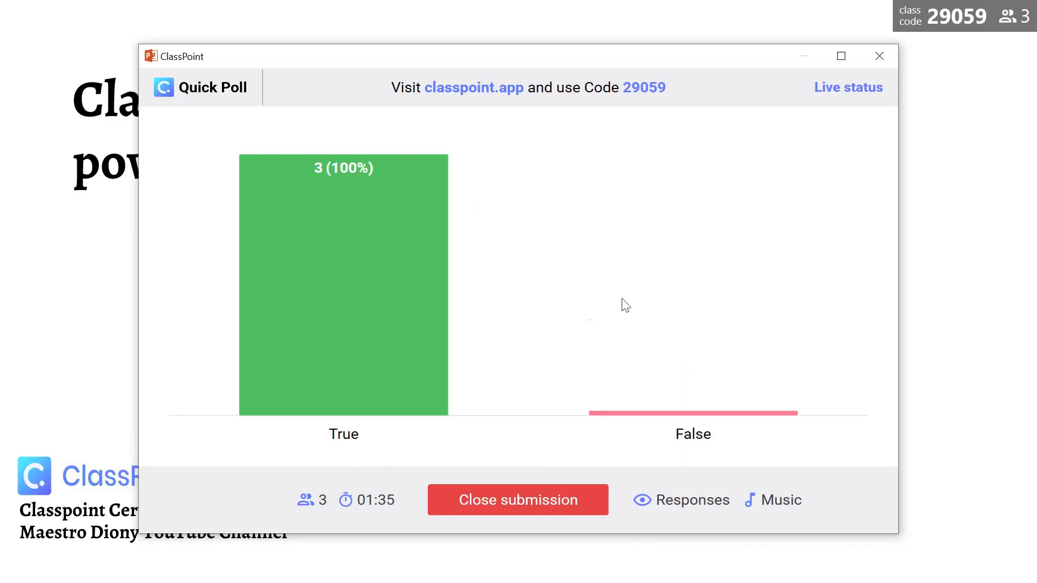
left_click(530, 509)
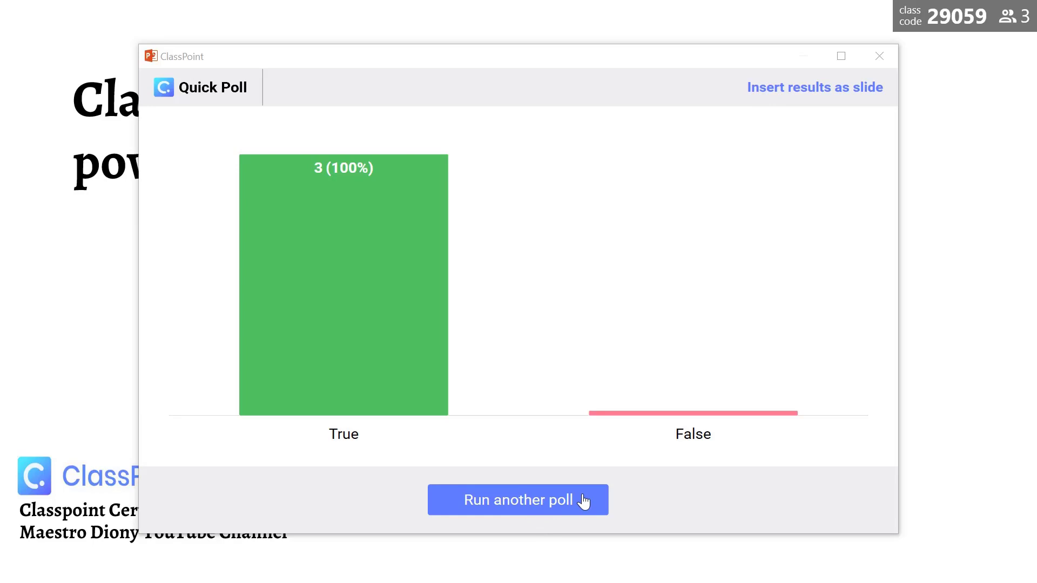
left_click(877, 56)
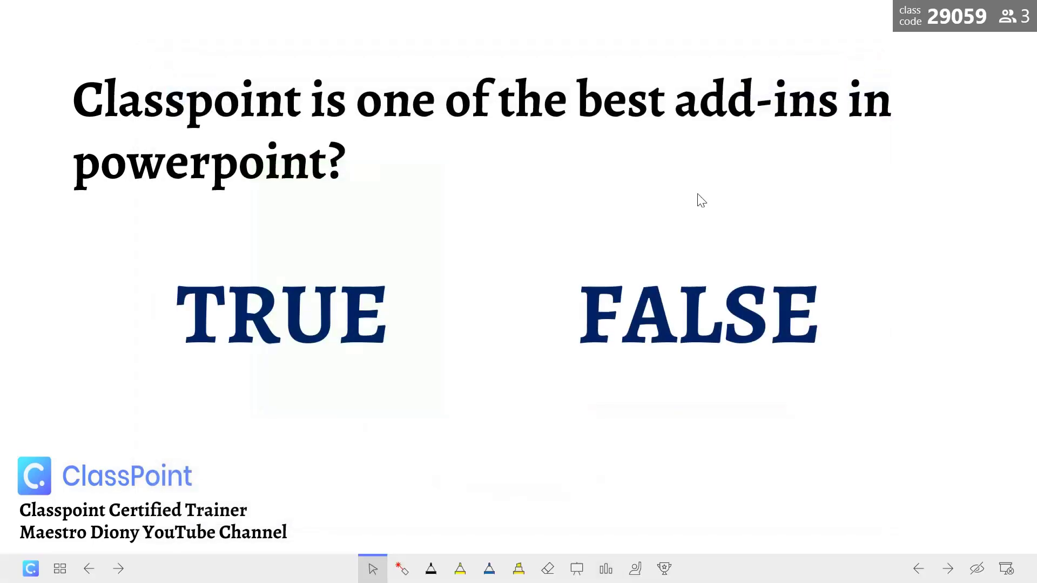
On the YES/NO/UNSURE slide, run a Yes/No/Unsure poll, close it at one vote each, then advance.
left_click(607, 377)
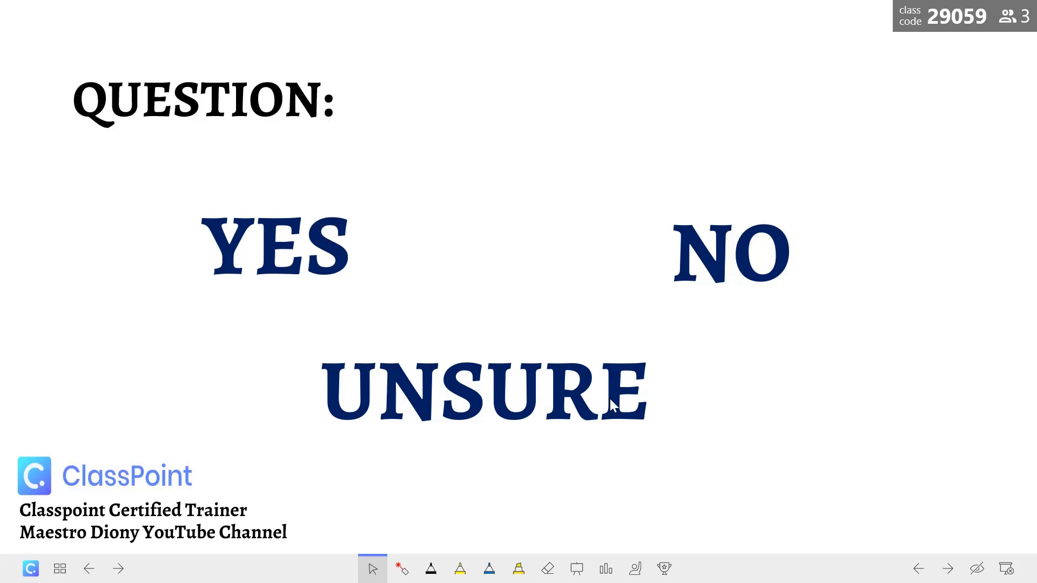
left_click(606, 567)
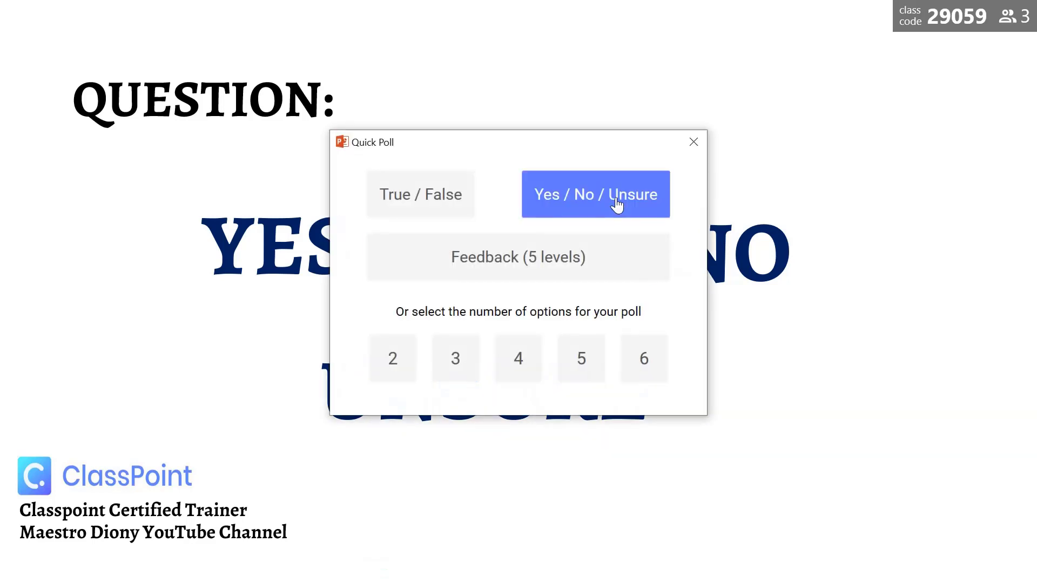
left_click(617, 204)
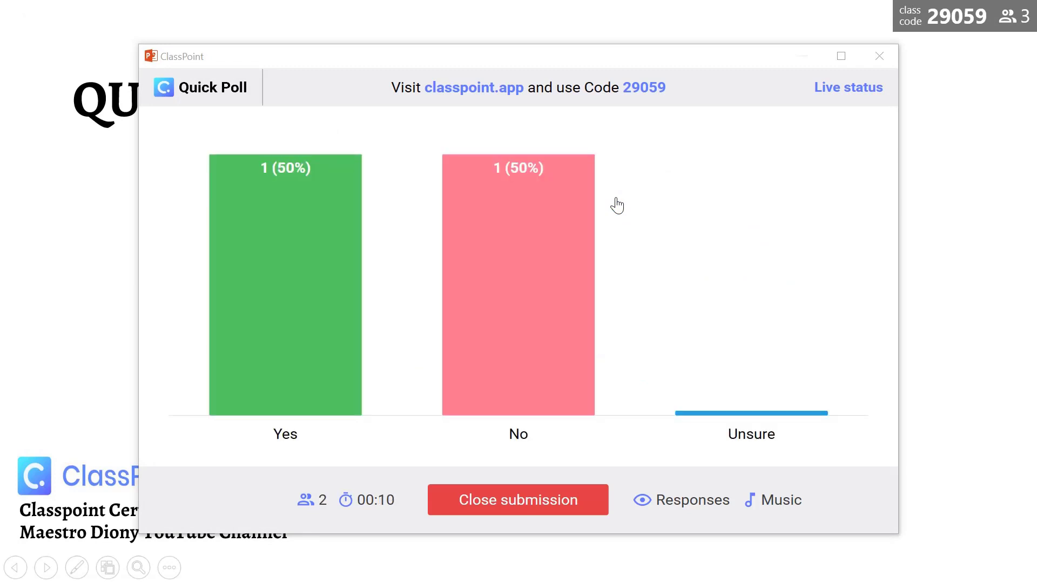
left_click(549, 504)
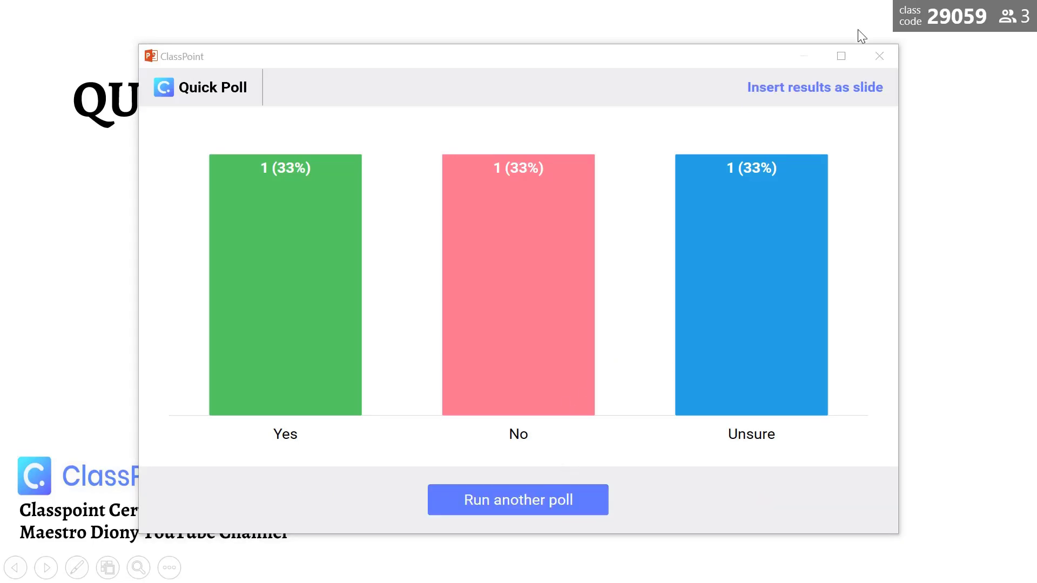
left_click(879, 57)
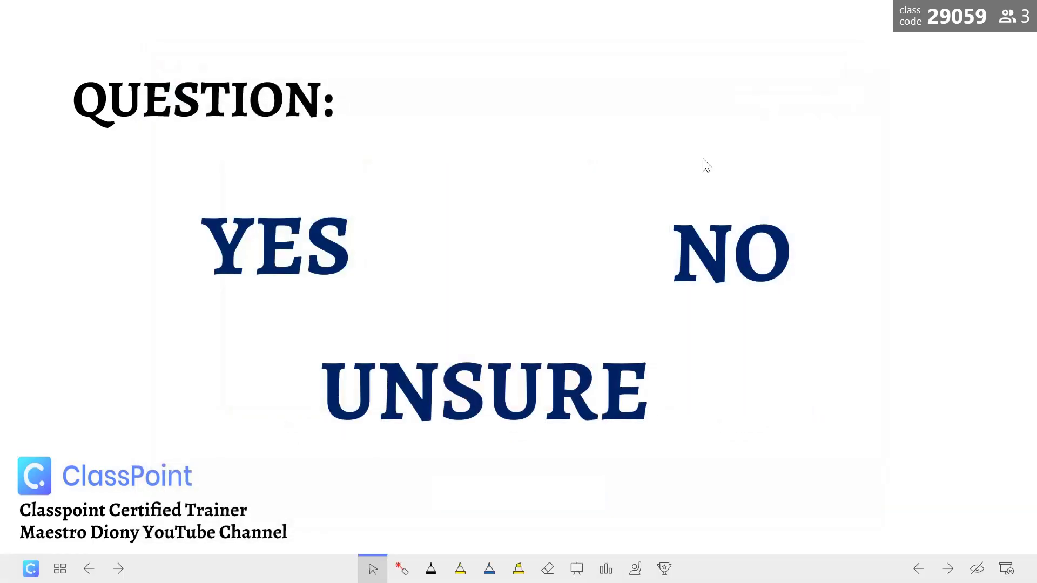
key("Right")
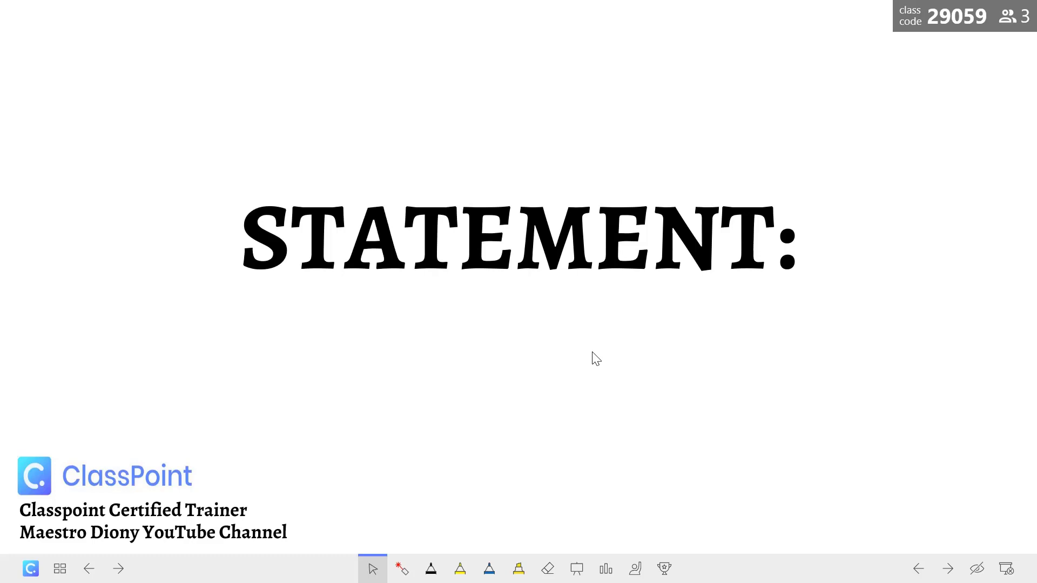
Run a Feedback (5 levels) poll, close it with one Strongly Agree and one Neutral, then advance.
left_click(606, 570)
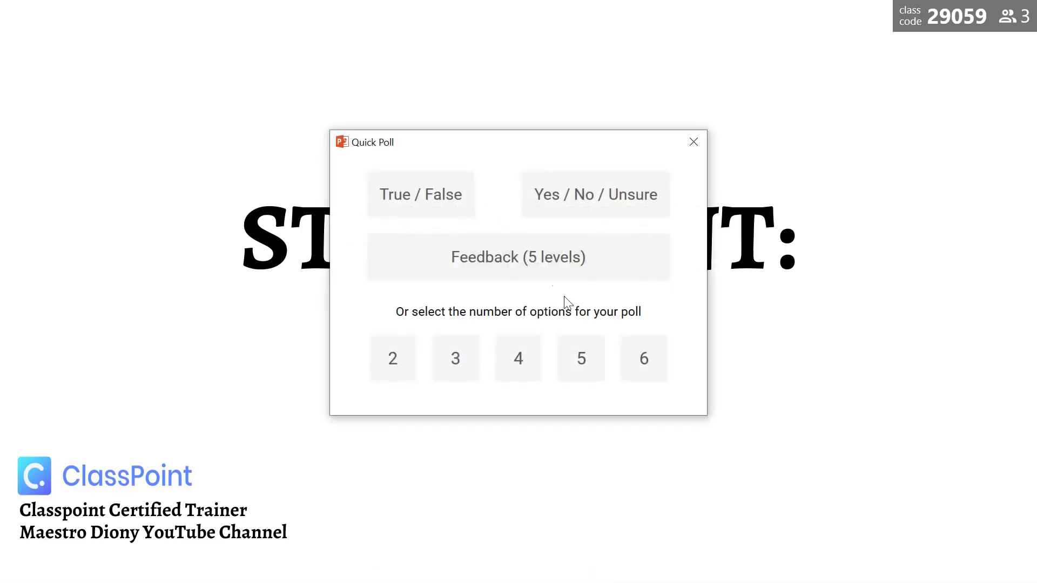
left_click(502, 261)
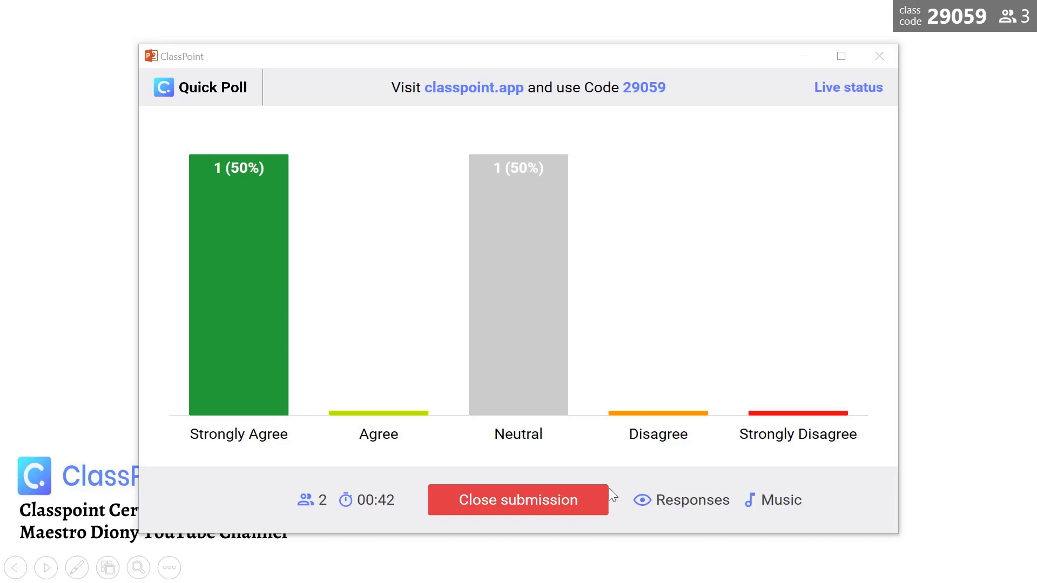
left_click(577, 501)
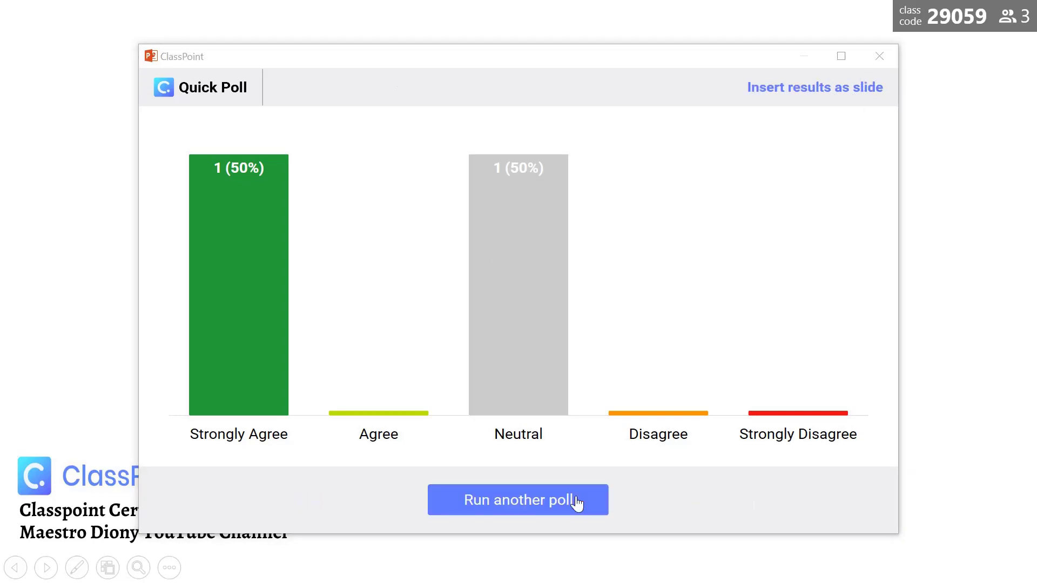
left_click(879, 56)
key("Right")
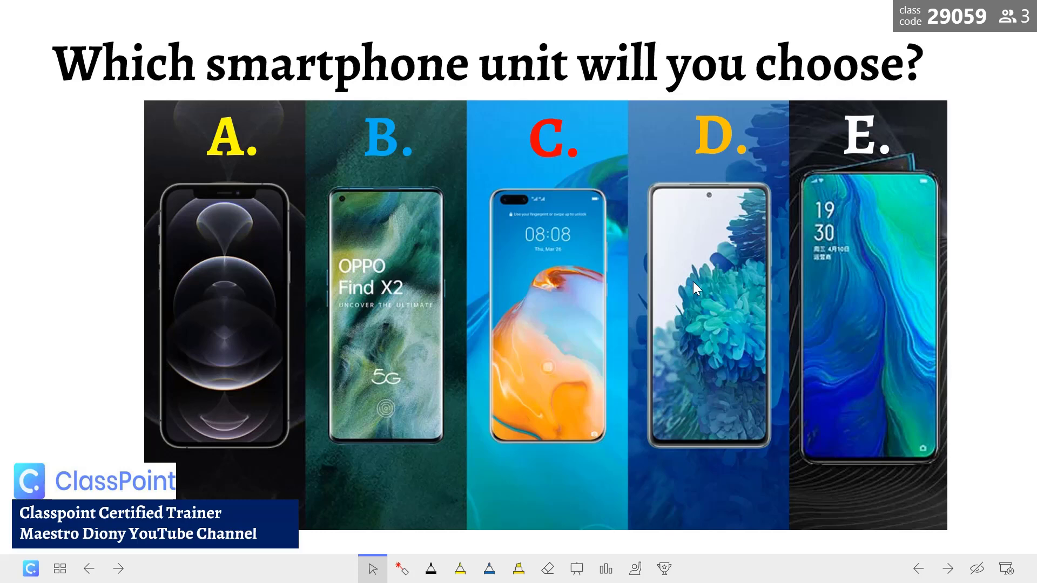
Run a six-option (A–F) quick poll on the smartphone slide and close it at 2 votes A, 1 vote B.
left_click(606, 570)
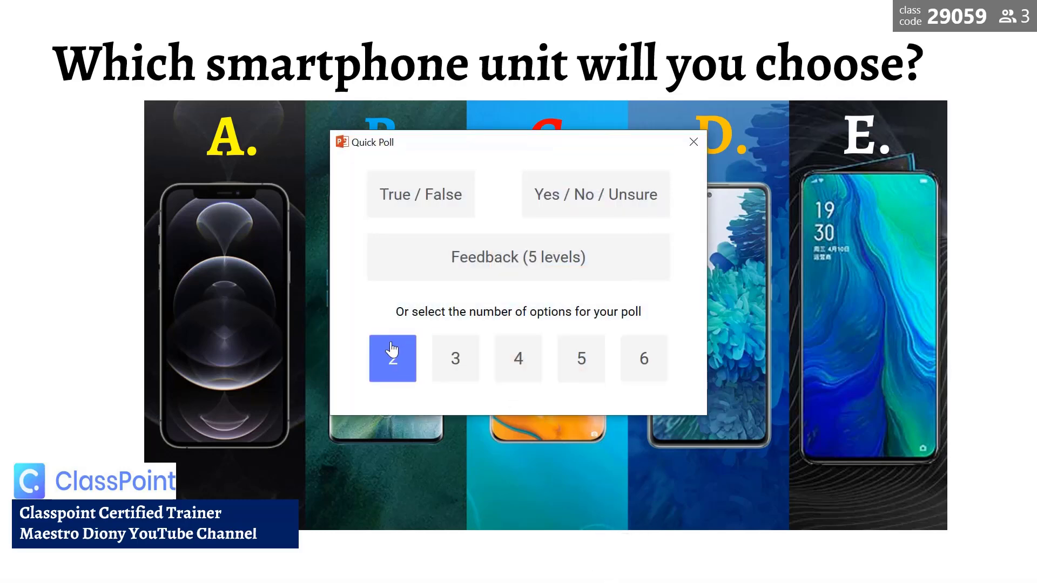
left_click(633, 359)
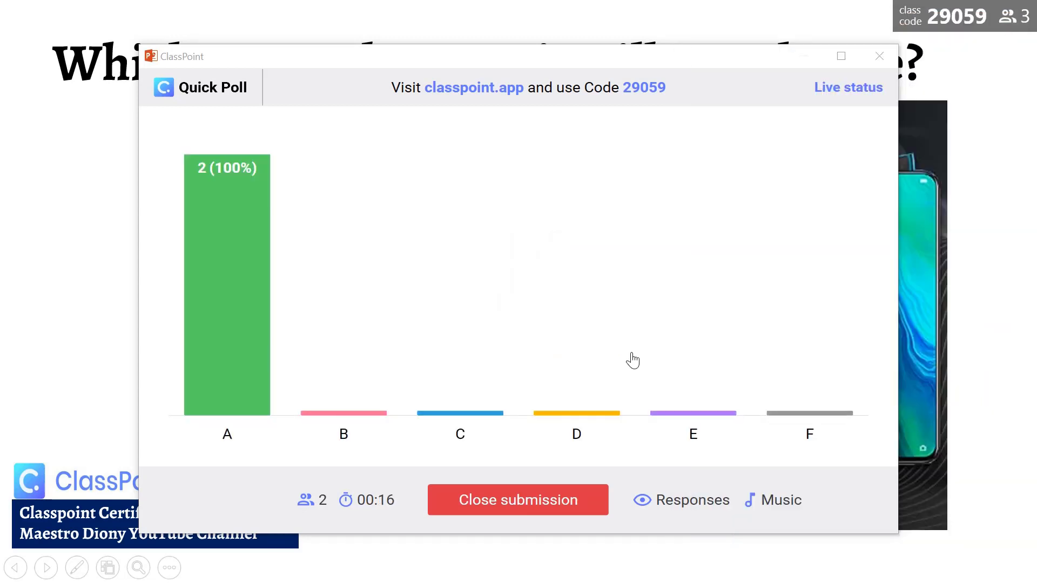
left_click(553, 501)
left_click(880, 56)
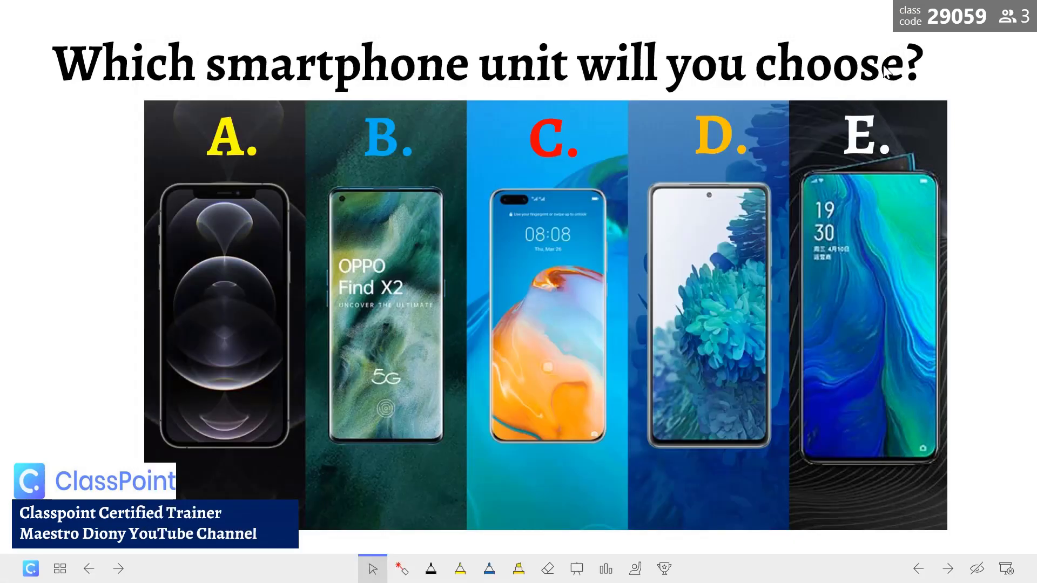